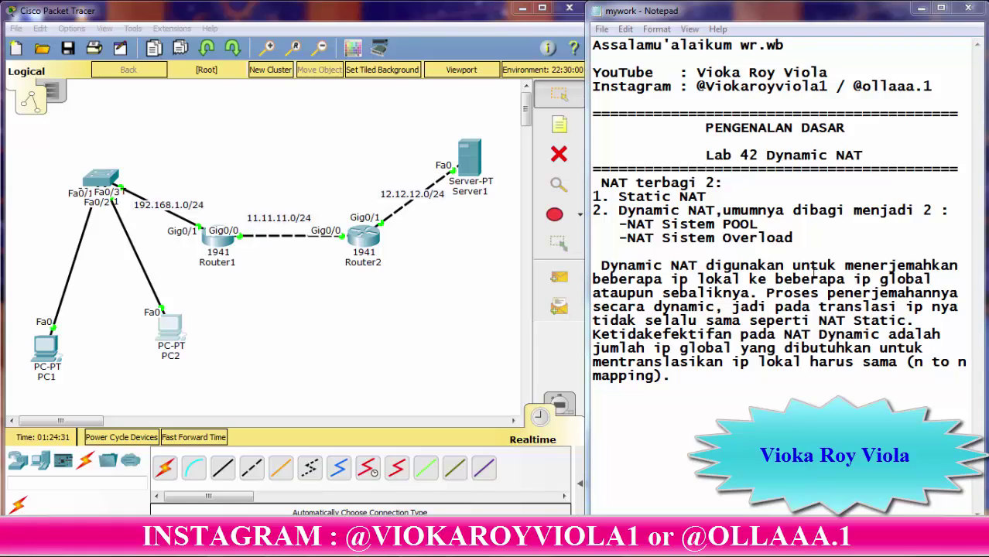
{"action": "left_click_drag", "start_coordinate": [793, 266], "coordinate": [919, 328]}
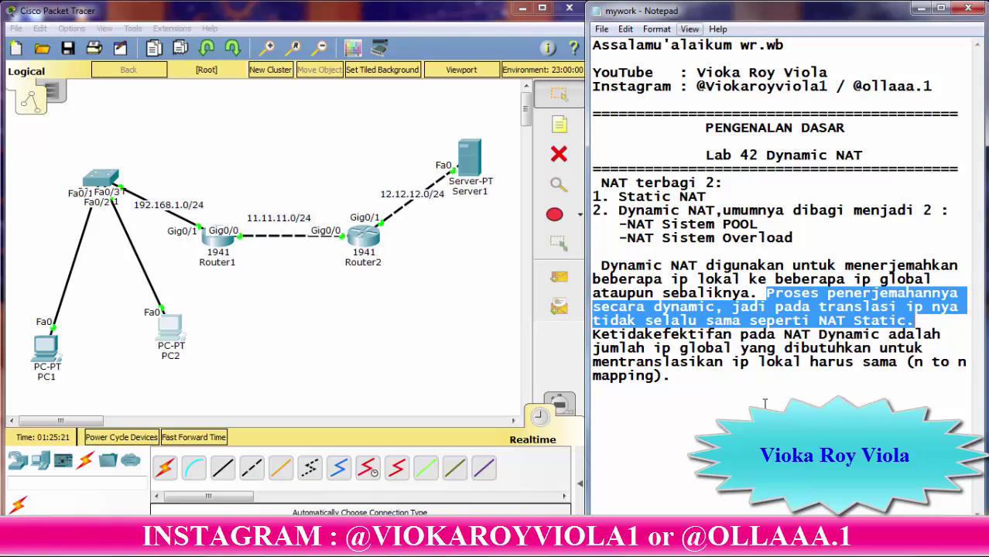
{"action": "left_click", "coordinate": [764, 403]}
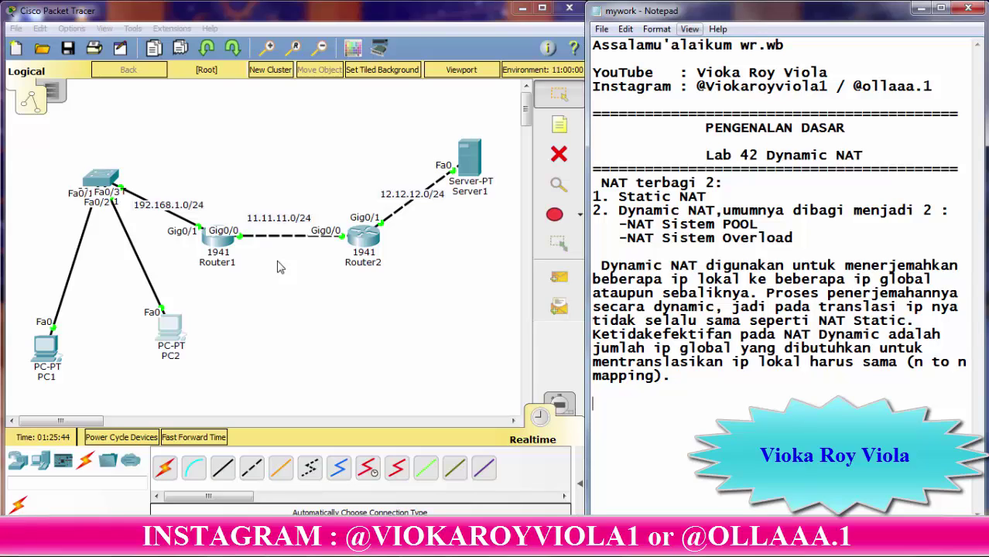
Open Router1's command line and enter global configuration mode with en and conf t.
{"action": "left_click", "coordinate": [220, 239]}
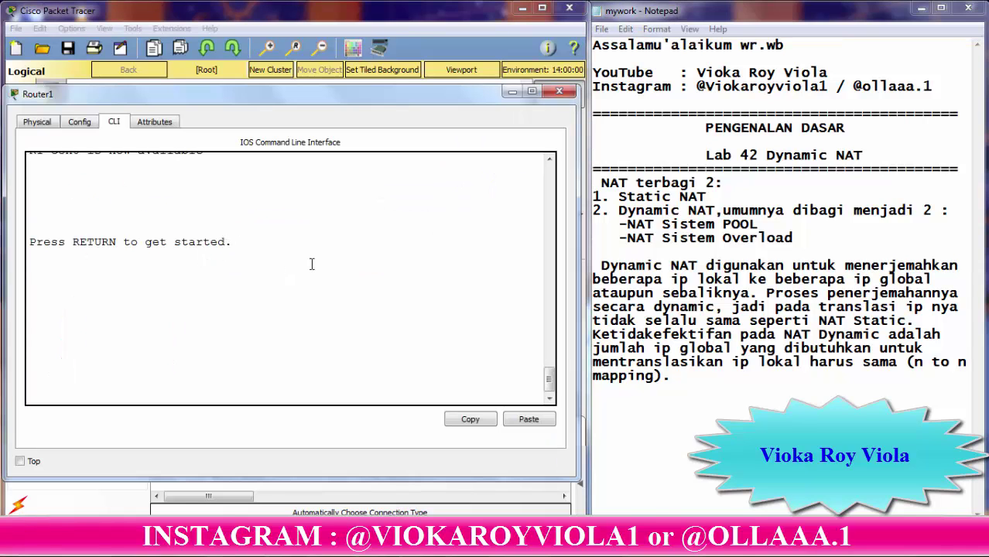
{"action": "key", "text": "Return"}
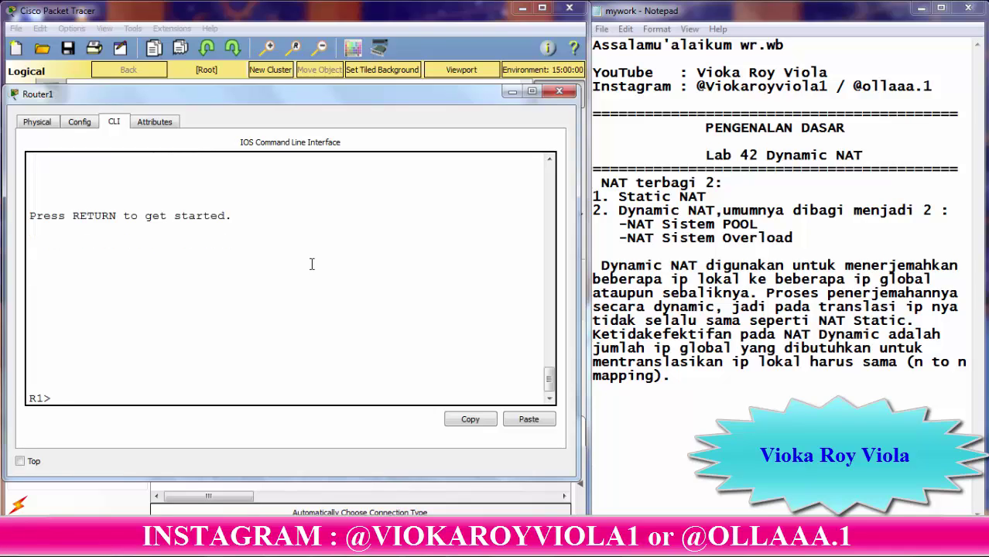
{"action": "type", "text": "en"}
{"action": "key", "text": "Return"}
{"action": "type", "text": "co"}
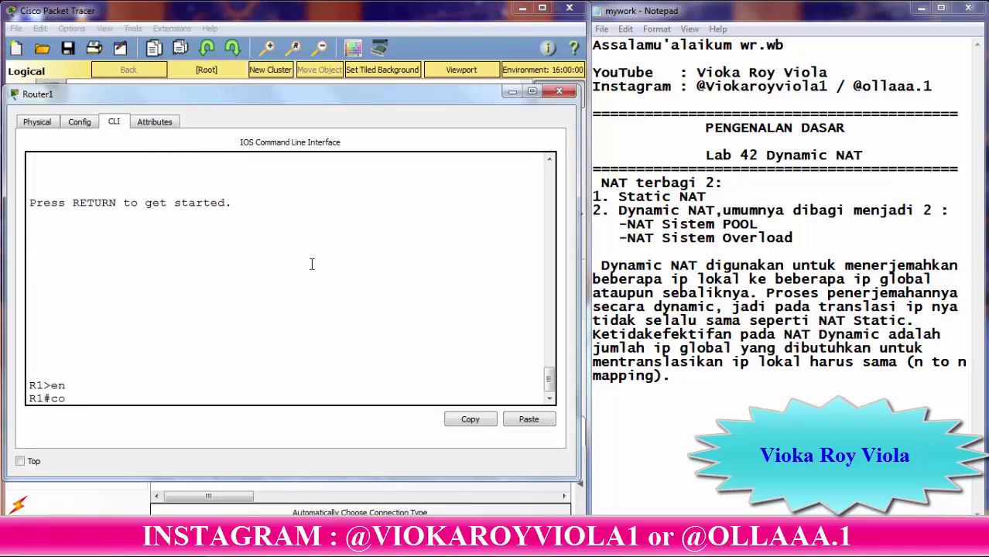
{"action": "type", "text": "nf t"}
{"action": "key", "text": "Return"}
{"action": "key", "text": "Return"}
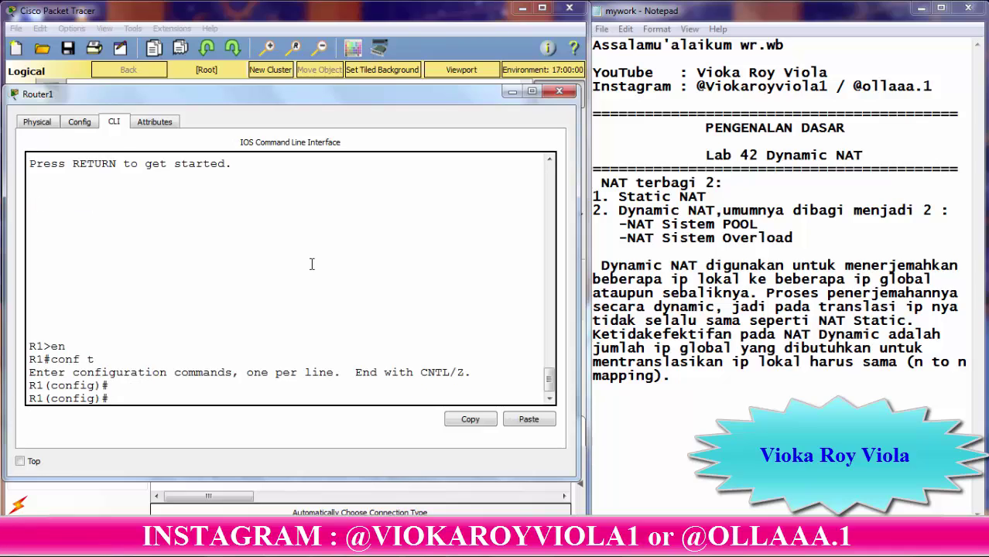
{"action": "type", "text": "no ip"}
{"action": "type", "text": "i"}
{"action": "key", "text": "Tab"}
{"action": "type", "text": "n"}
{"action": "key", "text": "Tab"}
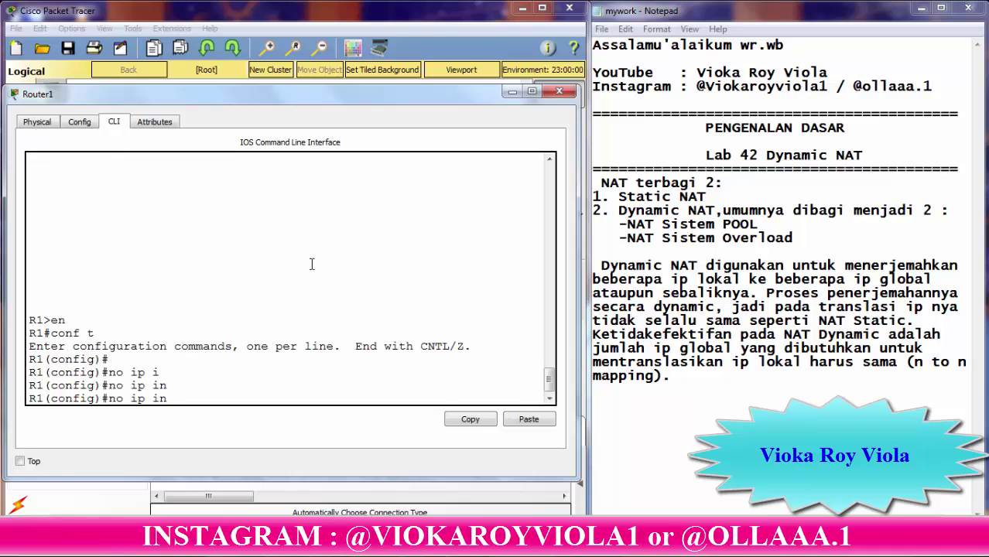
{"action": "key", "text": "BackSpace"}
{"action": "key", "text": "BackSpace"}
{"action": "key", "text": "BackSpace"}
{"action": "key", "text": "BackSpace"}
{"action": "key", "text": "BackSpace"}
{"action": "key", "text": "BackSpace"}
{"action": "key", "text": "BackSpace"}
{"action": "key", "text": "BackSpace"}
Write "ip inside source" at Router1's configuration prompt without running it.
{"action": "type", "text": "ip in"}
{"action": "key", "text": "Tab"}
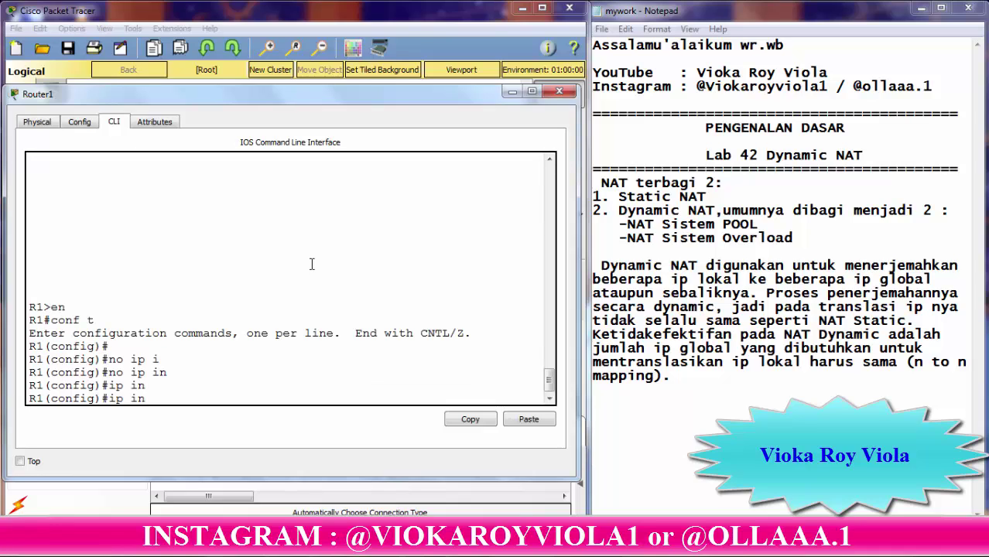
{"action": "type", "text": "si"}
{"action": "key", "text": "Tab"}
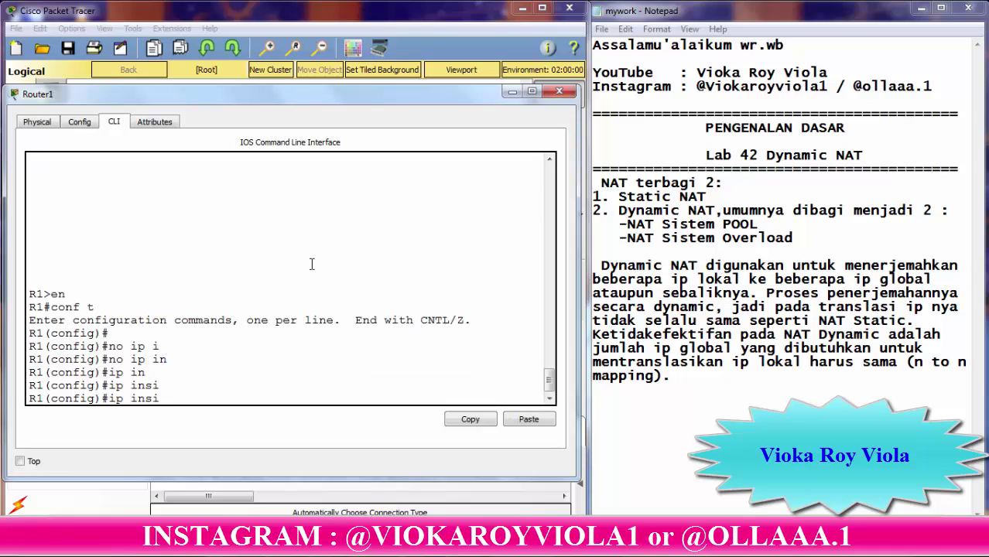
{"action": "type", "text": "de s"}
{"action": "key", "text": "Tab"}
{"action": "type", "text": "o"}
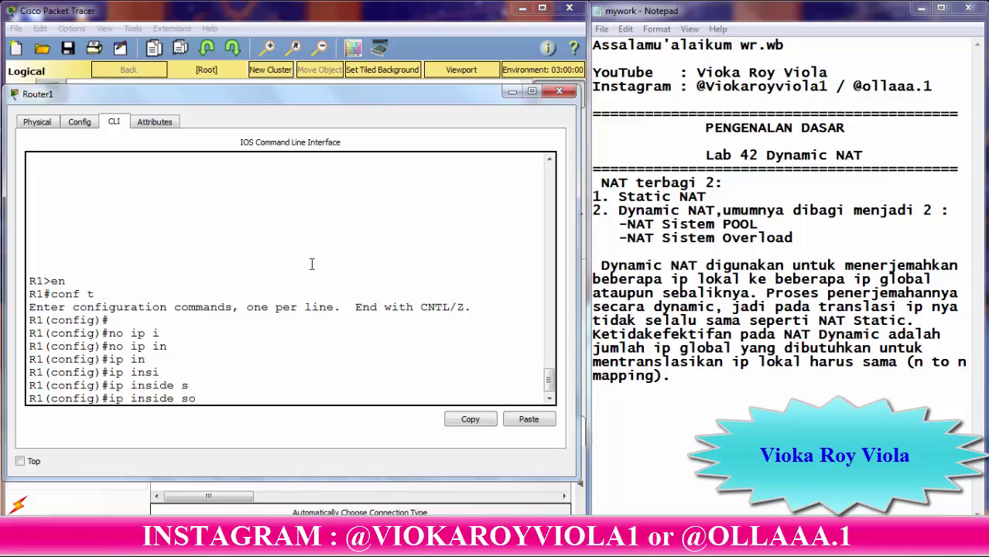
{"action": "type", "text": "ur"}
{"action": "key", "text": "Tab"}
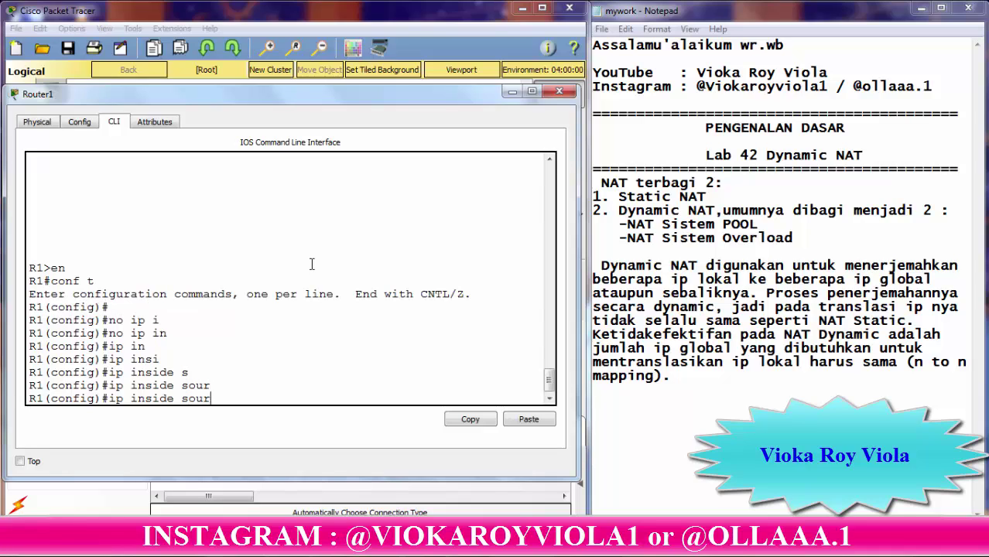
{"action": "type", "text": "c"}
{"action": "key", "text": "Tab"}
{"action": "type", "text": "e"}
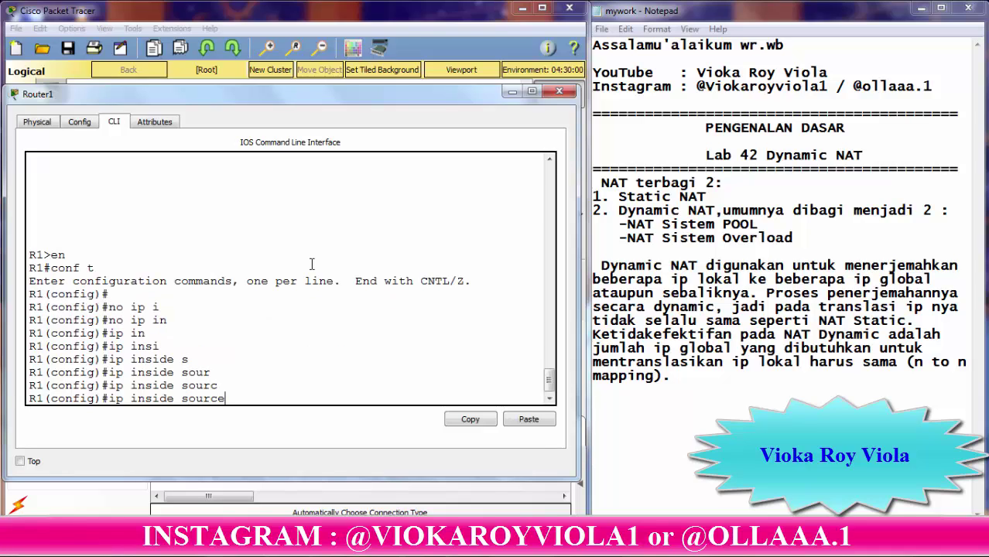
Correct the pending command to "no ip nat inside source" by inserting "no" at its start and "nat" after "ip".
{"action": "key", "text": "Left"}
{"action": "key", "text": "Left"}
{"action": "key", "text": "Left"}
{"action": "key", "text": "Left"}
{"action": "key", "text": "Left"}
{"action": "key", "text": "Left"}
{"action": "key", "text": "Left"}
{"action": "key", "text": "Left"}
{"action": "key", "text": "Left"}
{"action": "key", "text": "Left"}
{"action": "key", "text": "Left"}
{"action": "key", "text": "Left"}
{"action": "key", "text": "Left"}
{"action": "key", "text": "Left"}
{"action": "key", "text": "Left"}
{"action": "key", "text": "Left"}
{"action": "type", "text": "no"}
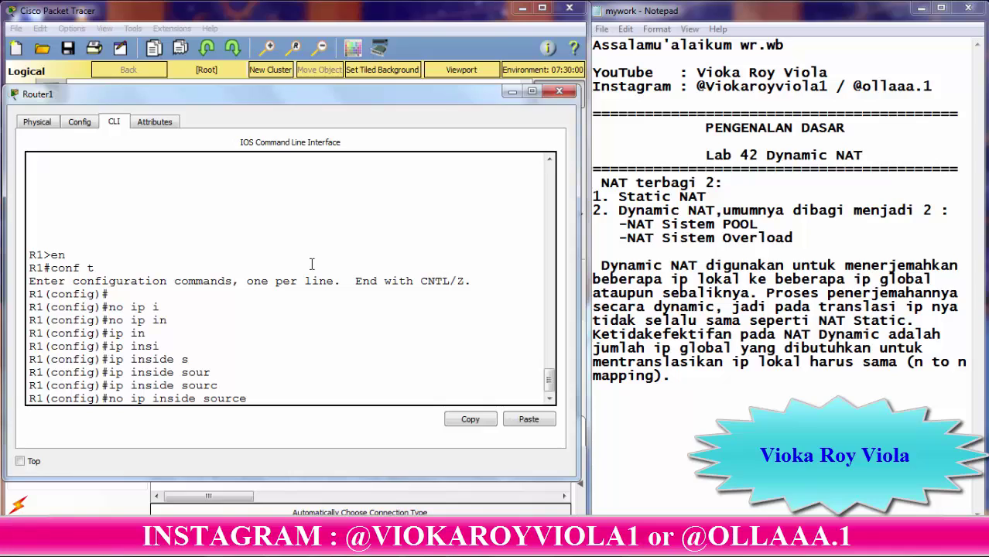
{"action": "key", "text": "Right"}
{"action": "key", "text": "Right"}
{"action": "key", "text": "Right"}
{"action": "key", "text": "Right"}
{"action": "key", "text": "Right"}
{"action": "key", "text": "Right"}
{"action": "key", "text": "Right"}
{"action": "key", "text": "Right"}
{"action": "key", "text": "Right"}
{"action": "key", "text": "Right"}
{"action": "key", "text": "Right"}
{"action": "key", "text": "Right"}
{"action": "type", "text": "nat"}
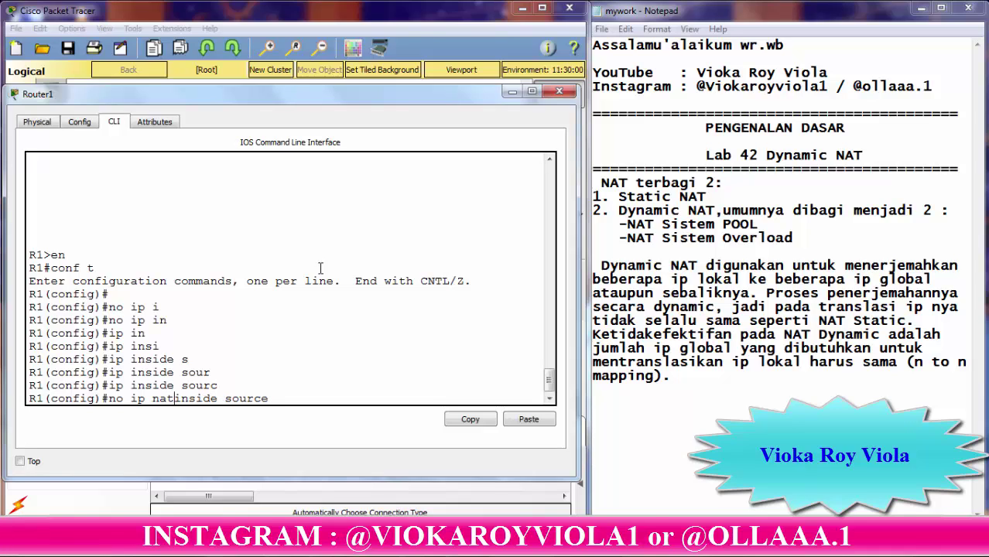
{"action": "key", "text": "Right"}
{"action": "key", "text": "Right"}
{"action": "key", "text": "Right"}
{"action": "key", "text": "Right"}
{"action": "key", "text": "Right"}
{"action": "key", "text": "Right"}
{"action": "key", "text": "Right"}
{"action": "key", "text": "Right"}
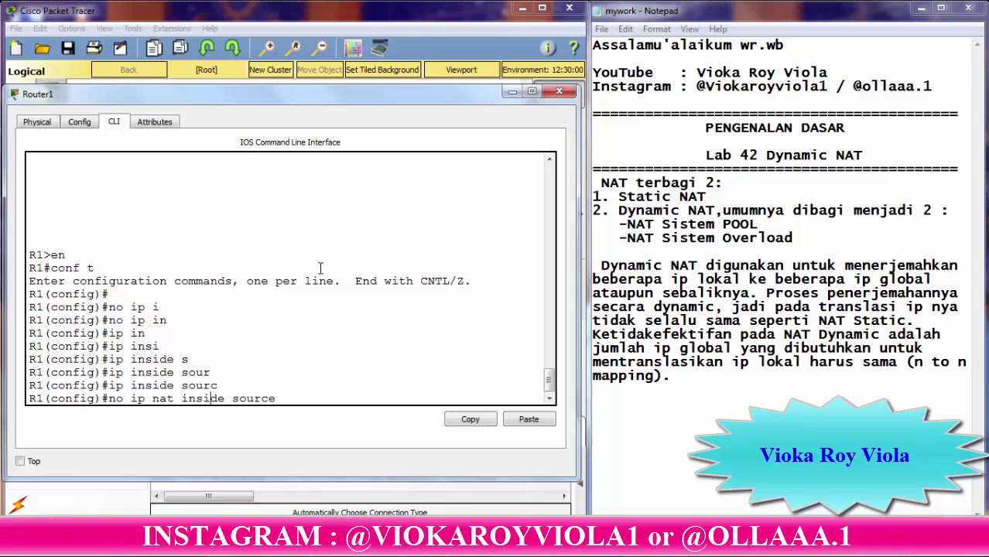
{"action": "key", "text": "Right"}
{"action": "key", "text": "Right"}
{"action": "key", "text": "Right"}
{"action": "key", "text": "Right"}
{"action": "key", "text": "Right"}
Complete the pending command with static 192.168.1.2 11.11.11.1 and run it to remove that static NAT mapping.
{"action": "type", "text": "s"}
{"action": "key", "text": "Tab"}
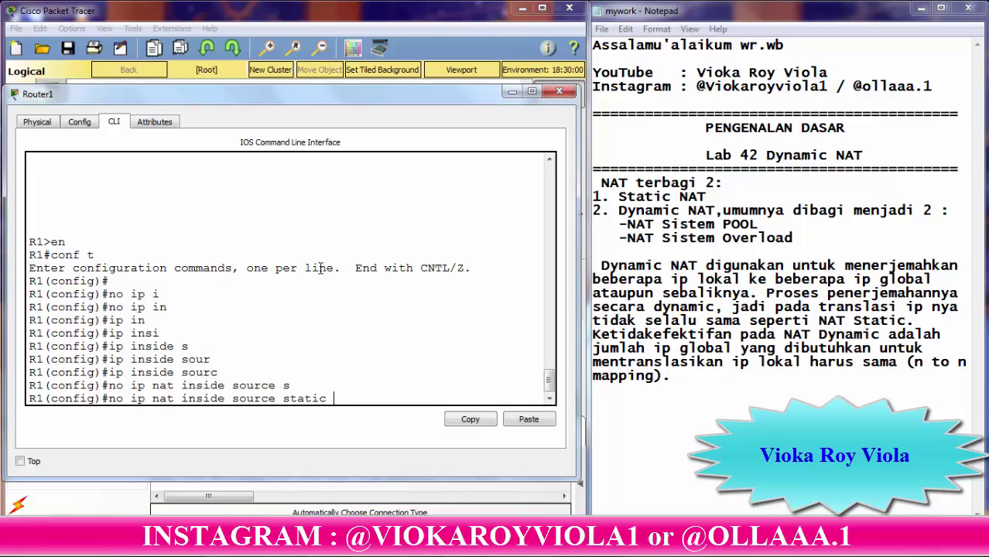
{"action": "type", "text": "192.168.1.2 11.11"}
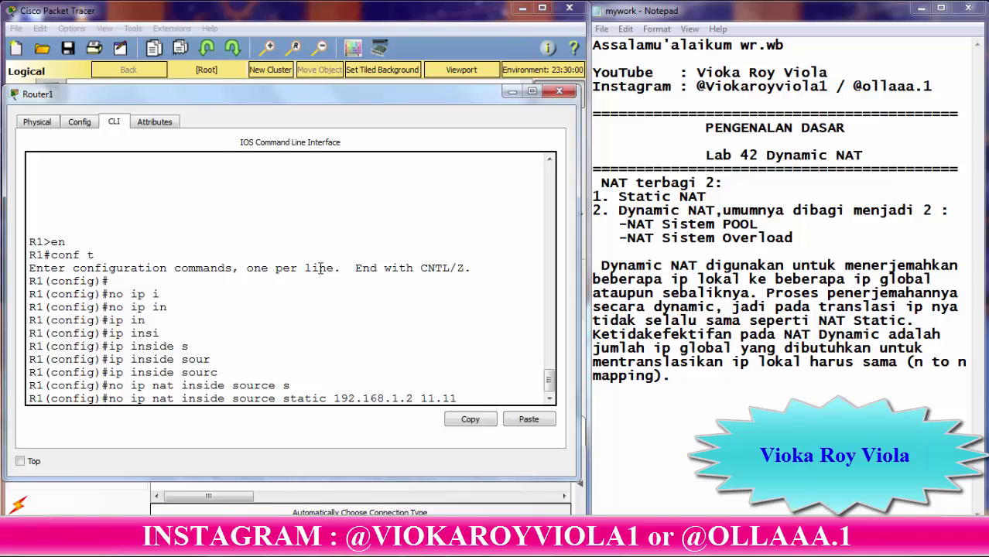
{"action": "type", "text": ".11.1"}
{"action": "key", "text": "Return"}
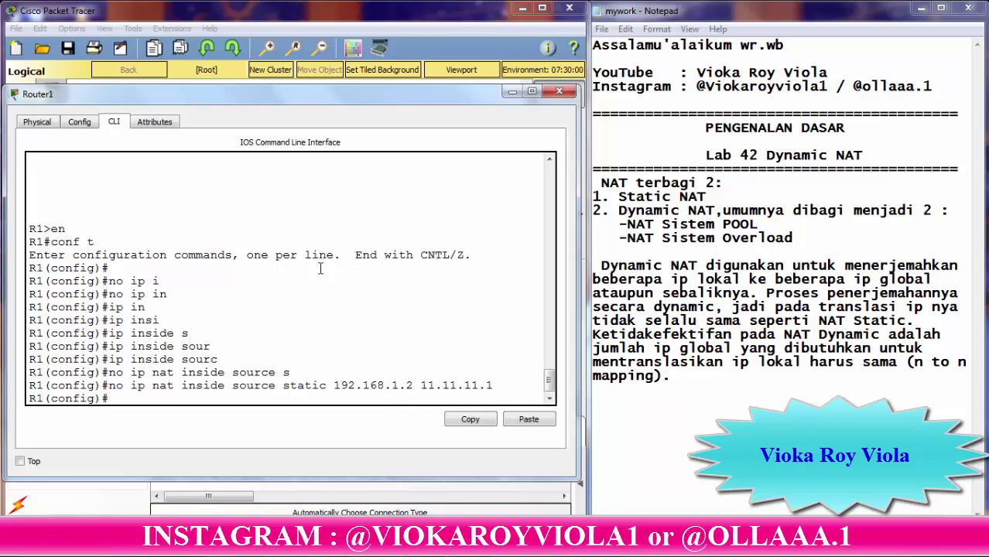
Create access-list 1 on Router1 permitting the network 192.168.1.0 with wildcard mask 0.0.0.255.
{"action": "type", "text": "acc"}
{"action": "key", "text": "Tab"}
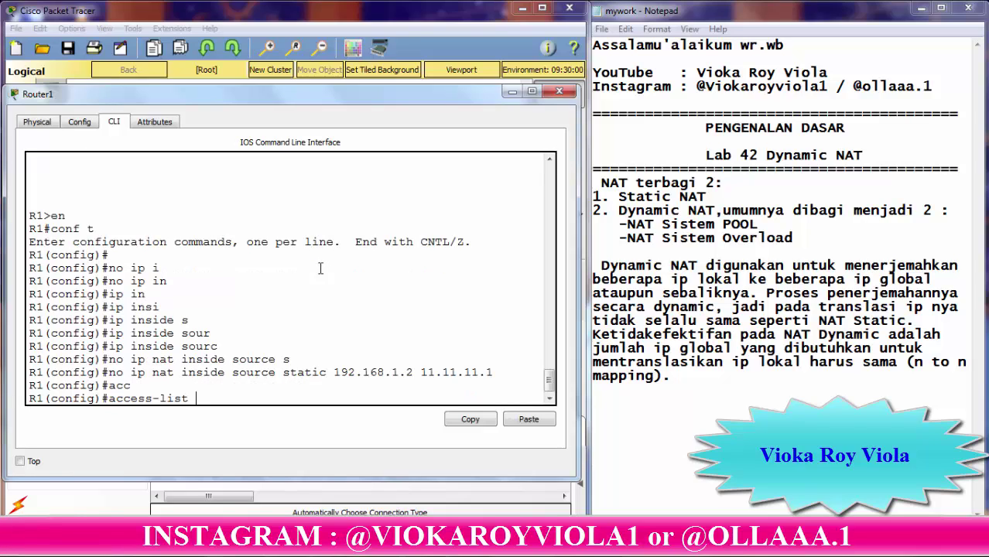
{"action": "type", "text": "1"}
{"action": "type", "text": " per"}
{"action": "key", "text": "Tab"}
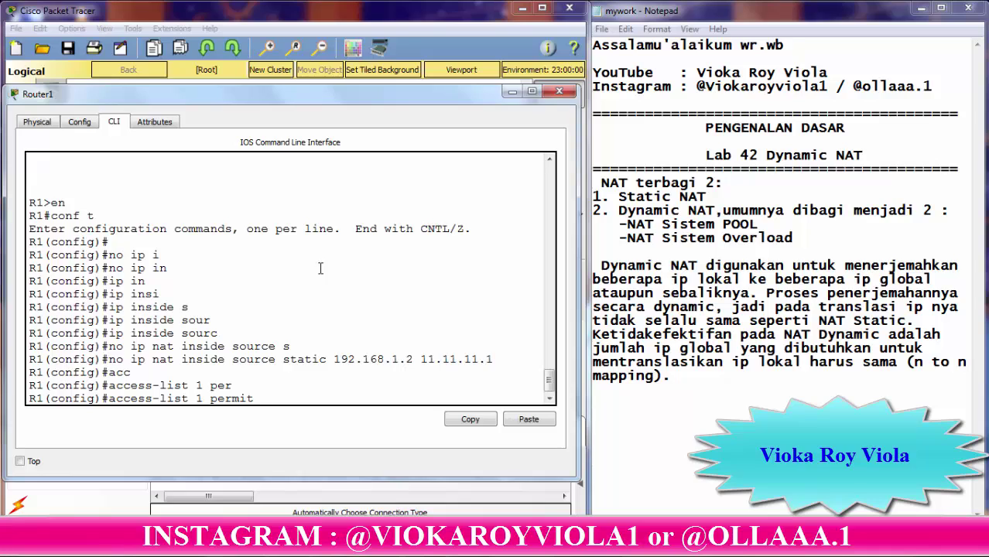
{"action": "type", "text": "192.168.1.0 0.0.0"}
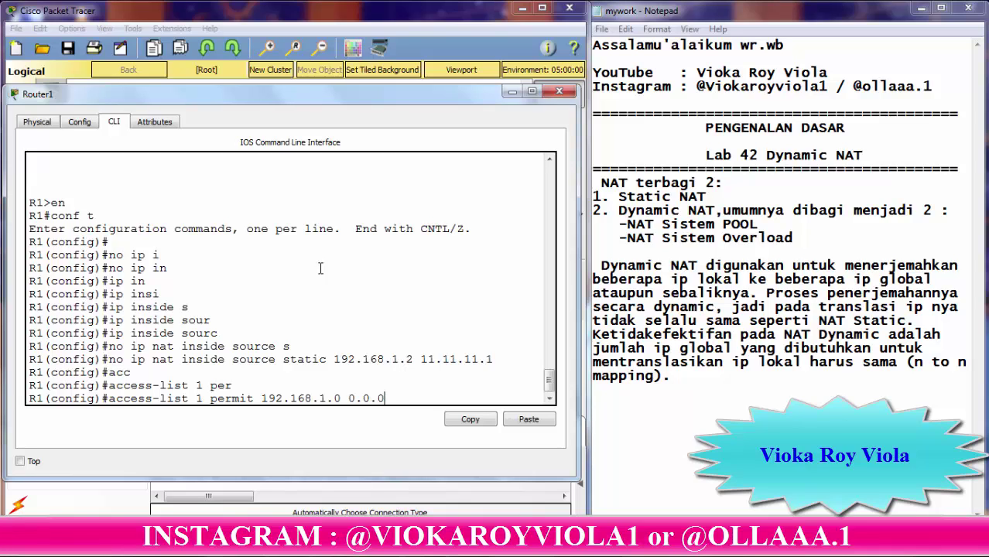
{"action": "type", "text": ".2555"}
{"action": "key", "text": "BackSpace"}
{"action": "key", "text": "Return"}
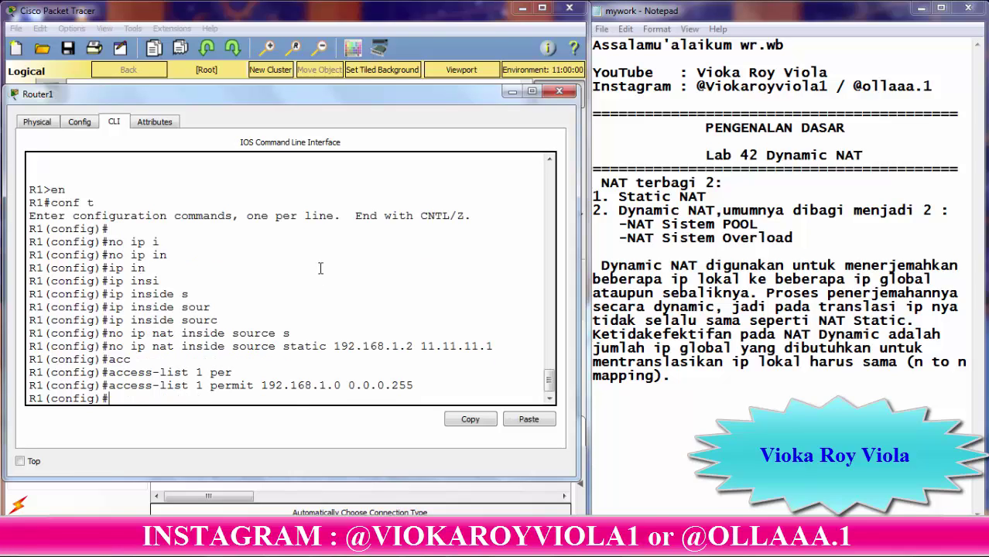
Display Router1's access lists with do sh access-list and compare the entry with the access-list number in the command.
{"action": "type", "text": "do sh acc-list"}
{"action": "key", "text": "Return"}
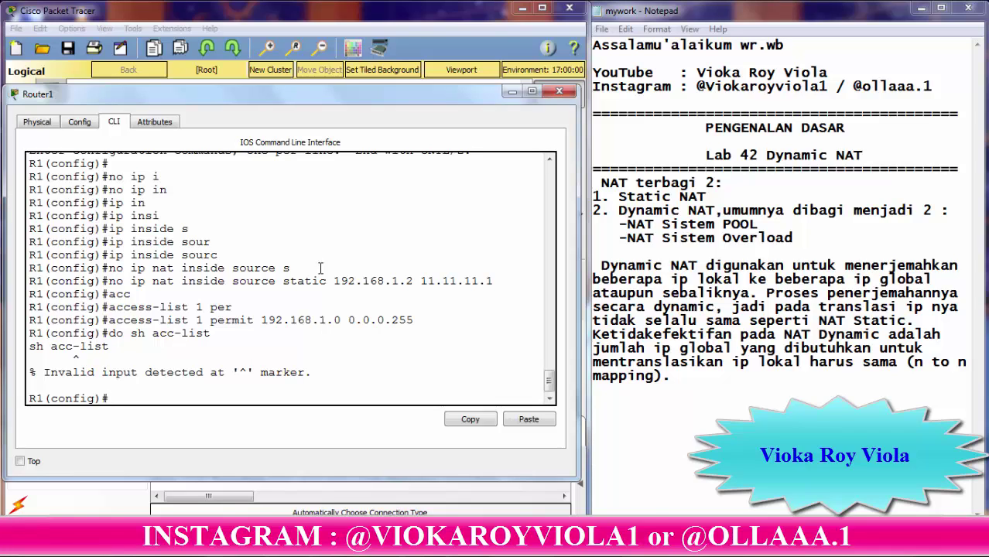
{"action": "type", "text": "do sh access-list"}
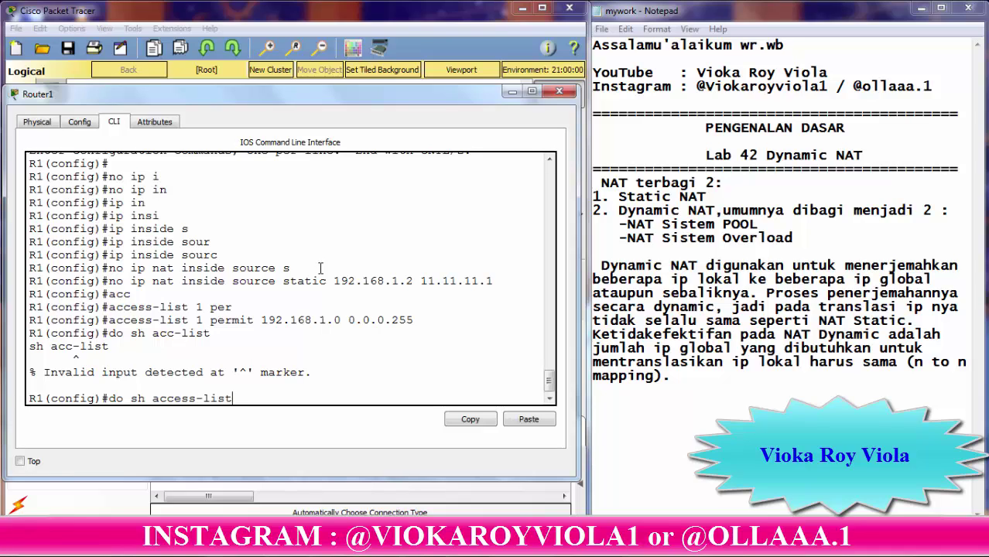
{"action": "key", "text": "Return"}
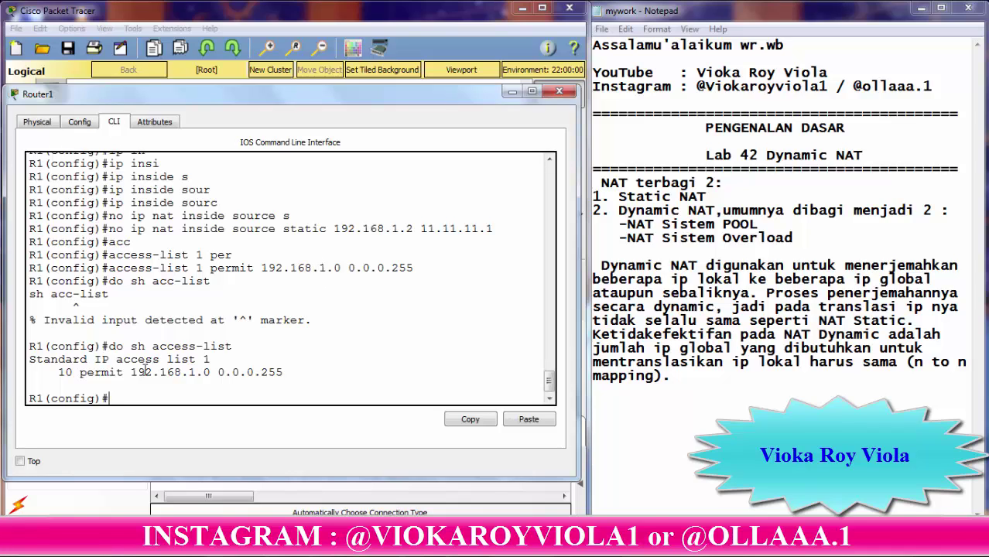
{"action": "left_click_drag", "start_coordinate": [286, 377], "coordinate": [58, 373]}
{"action": "left_click", "coordinate": [214, 360]}
{"action": "left_click_drag", "start_coordinate": [213, 360], "coordinate": [93, 360]}
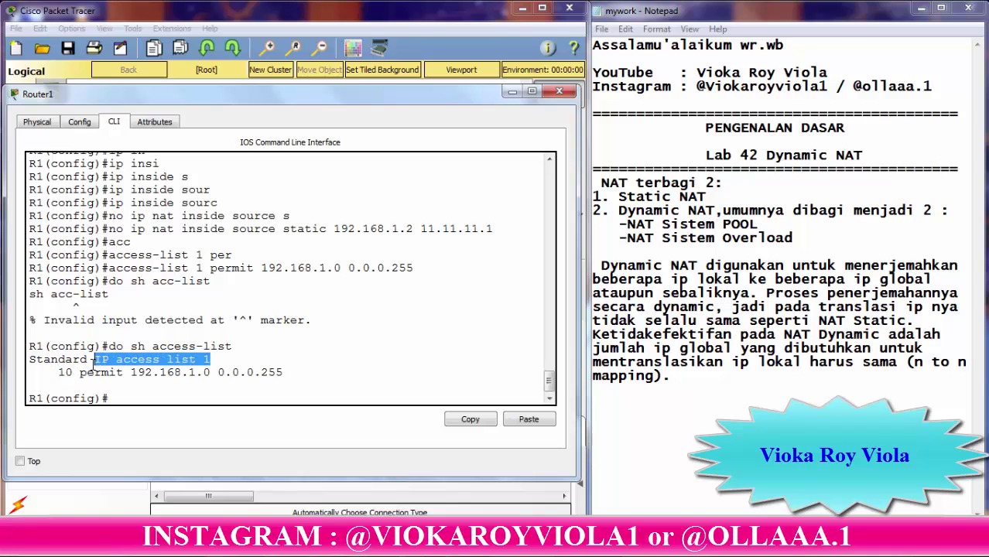
{"action": "left_click", "coordinate": [198, 267]}
{"action": "left_click_drag", "start_coordinate": [198, 268], "coordinate": [212, 268]}
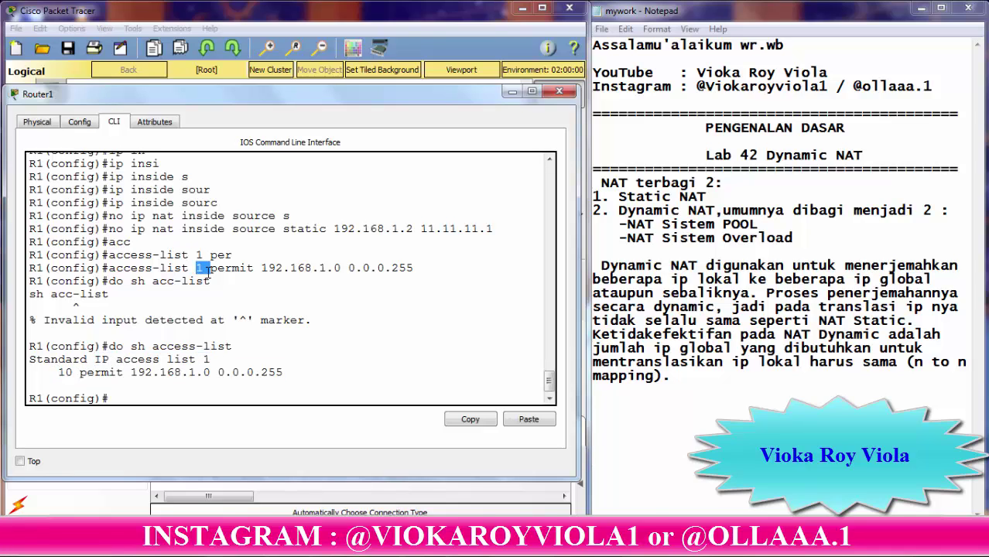
Define the NAT pool POOL1 on Router1 from 11.11.11.3 to 11.11.11.4 with netmask 255.255.255.0.
{"action": "left_click", "coordinate": [120, 401]}
{"action": "type", "text": "ip nt"}
{"action": "key", "text": "BackSpace"}
{"action": "type", "text": "a"}
{"action": "key", "text": "Tab"}
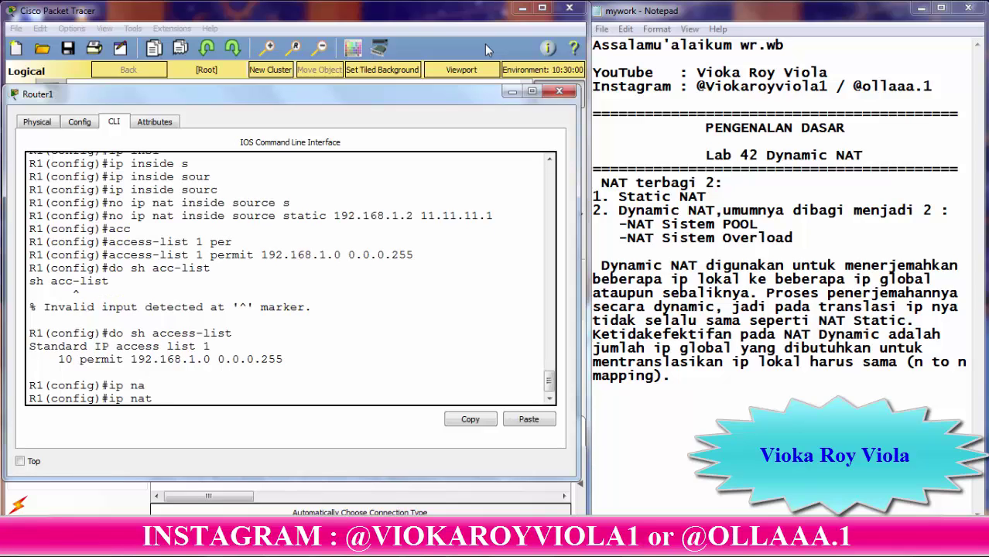
{"action": "type", "text": "p"}
{"action": "key", "text": "Tab"}
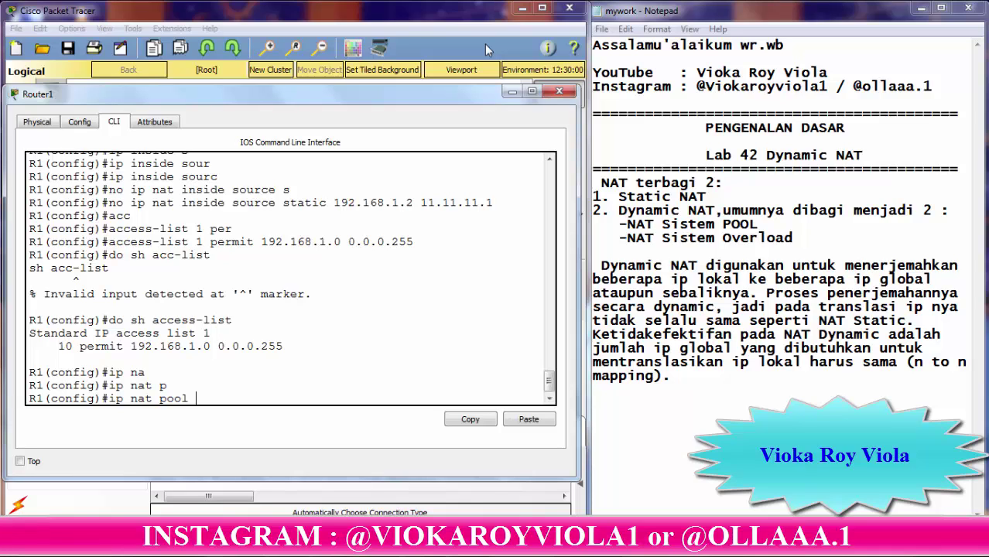
{"action": "type", "text": "POOL1"}
{"action": "type", "text": "11.11.11.3"}
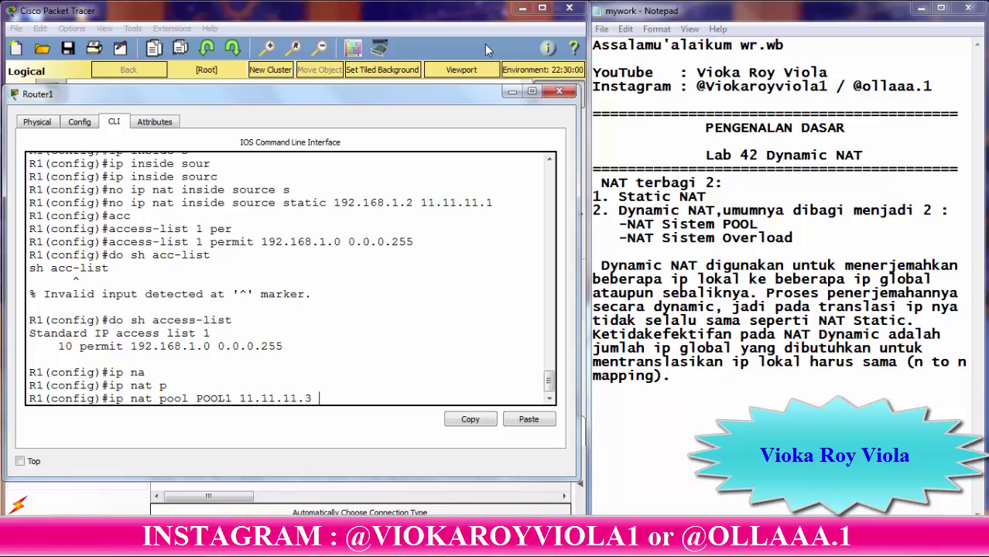
{"action": "type", "text": " 11.11.11.4"}
{"action": "left_click_drag", "start_coordinate": [242, 398], "coordinate": [311, 397]}
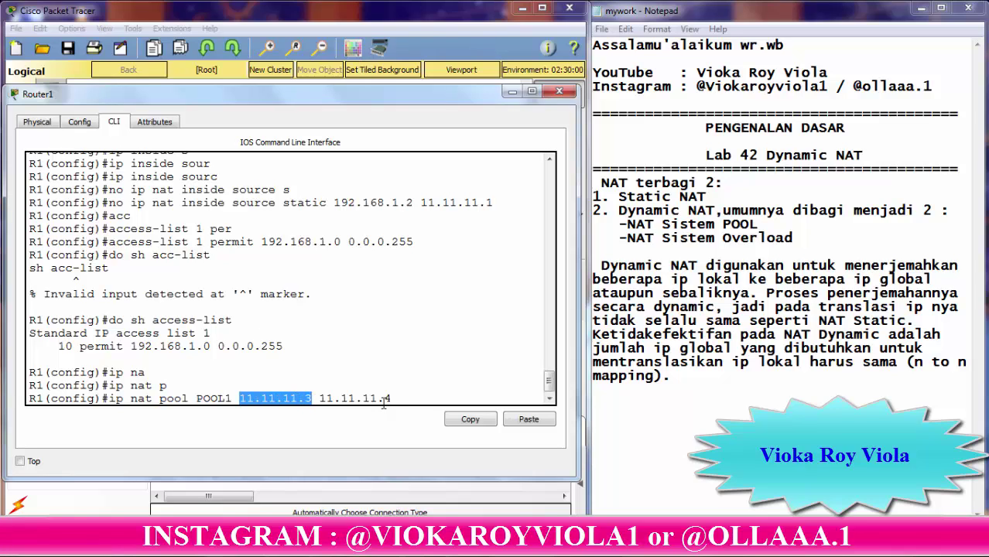
{"action": "left_click", "coordinate": [400, 405]}
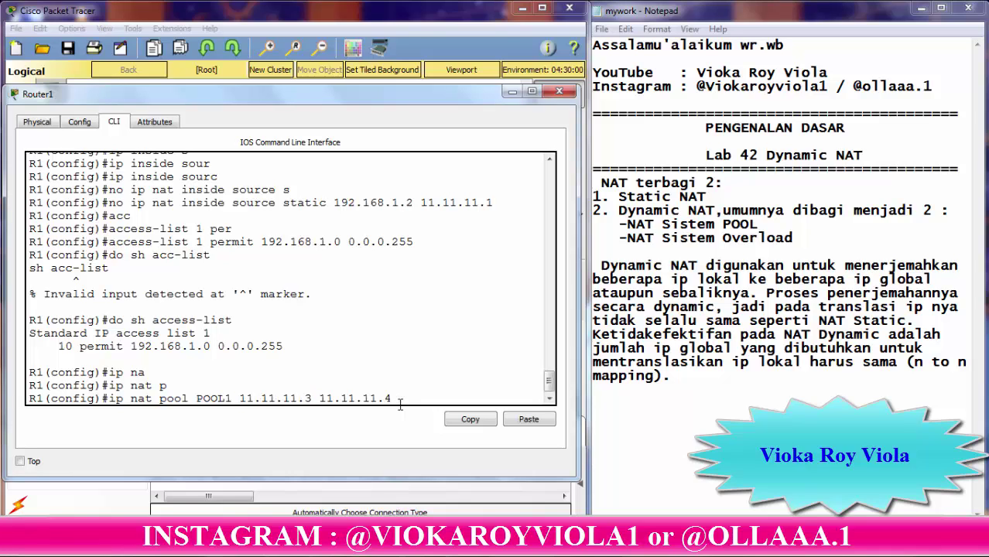
{"action": "type", "text": "net"}
{"action": "key", "text": "Tab"}
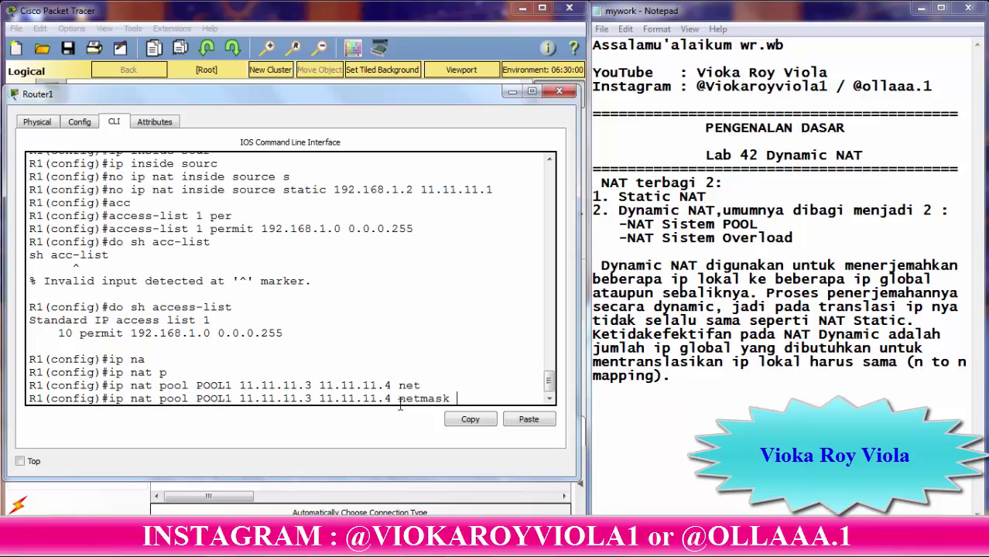
{"action": "type", "text": "255.255.255.0"}
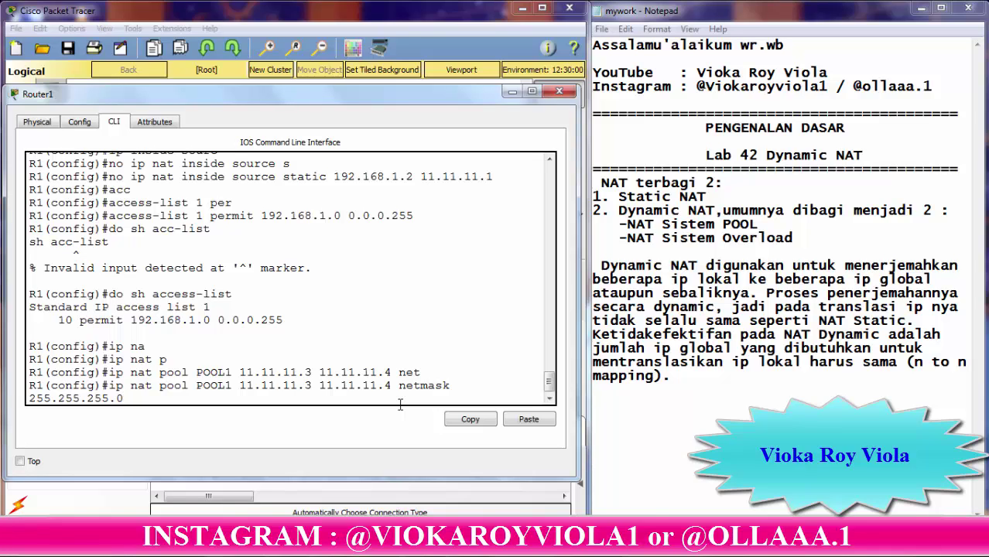
{"action": "key", "text": "Return"}
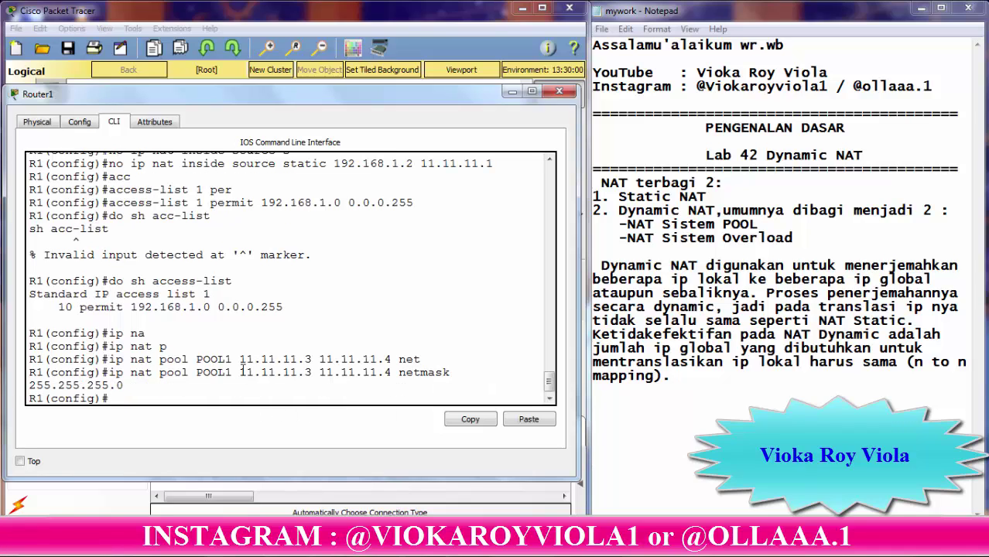
Compare the global address range in the POOL1 command with the Notepad remark about n to n mapping.
{"action": "left_click_drag", "start_coordinate": [240, 372], "coordinate": [313, 375]}
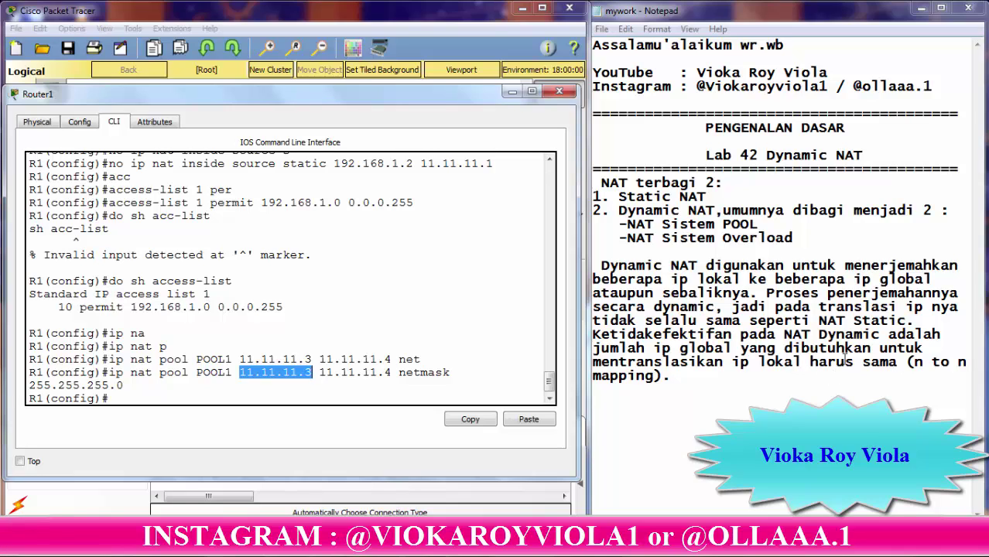
{"action": "left_click_drag", "start_coordinate": [653, 352], "coordinate": [886, 371]}
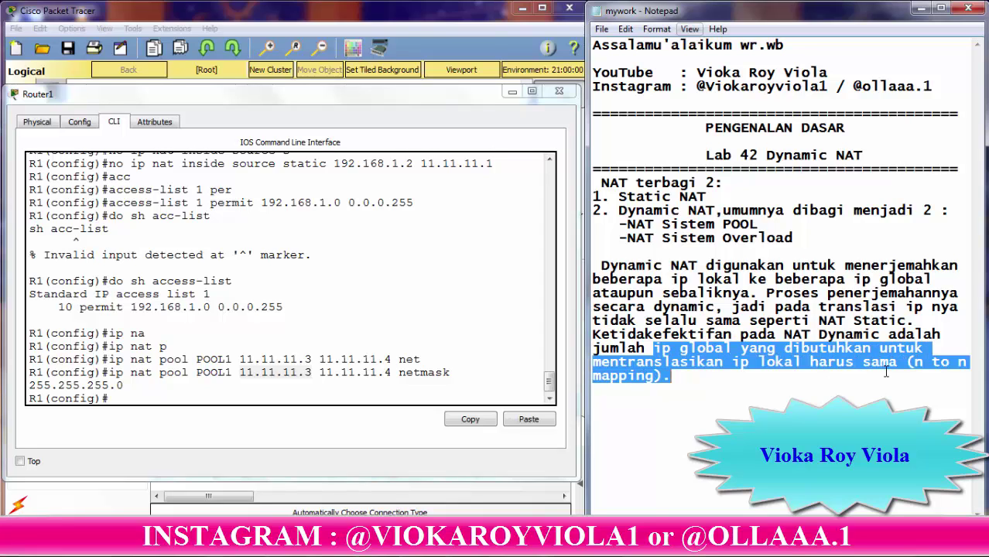
{"action": "left_click", "coordinate": [483, 378]}
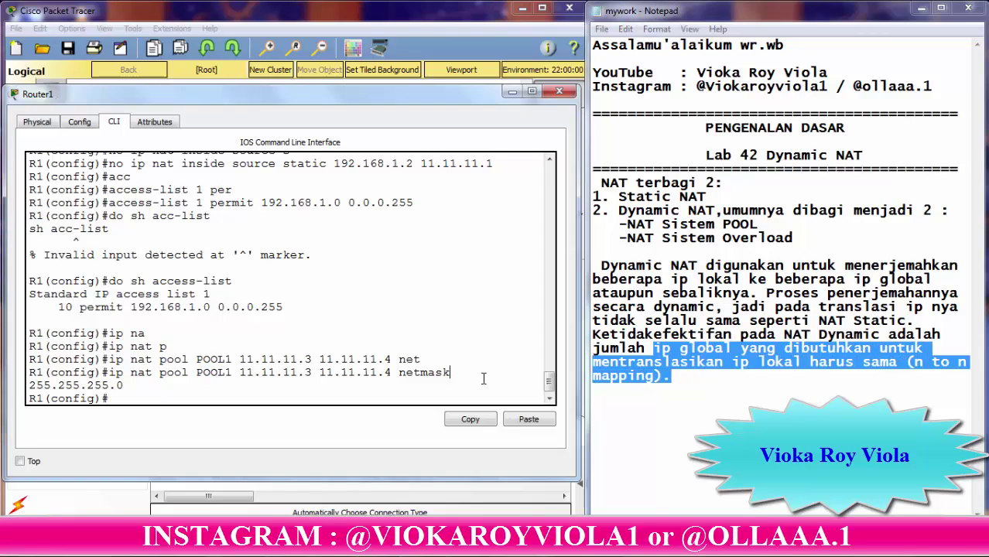
{"action": "left_click_drag", "start_coordinate": [392, 372], "coordinate": [234, 372]}
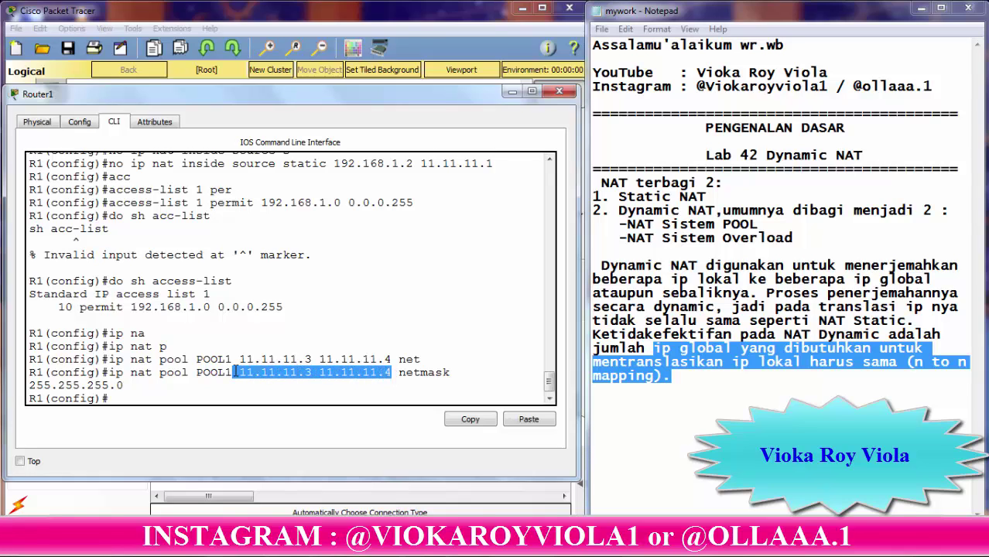
Bind access-list 1 to the NAT pool on Router1 with ip nat inside source list 1 pool POOL1.
{"action": "left_click", "coordinate": [158, 401]}
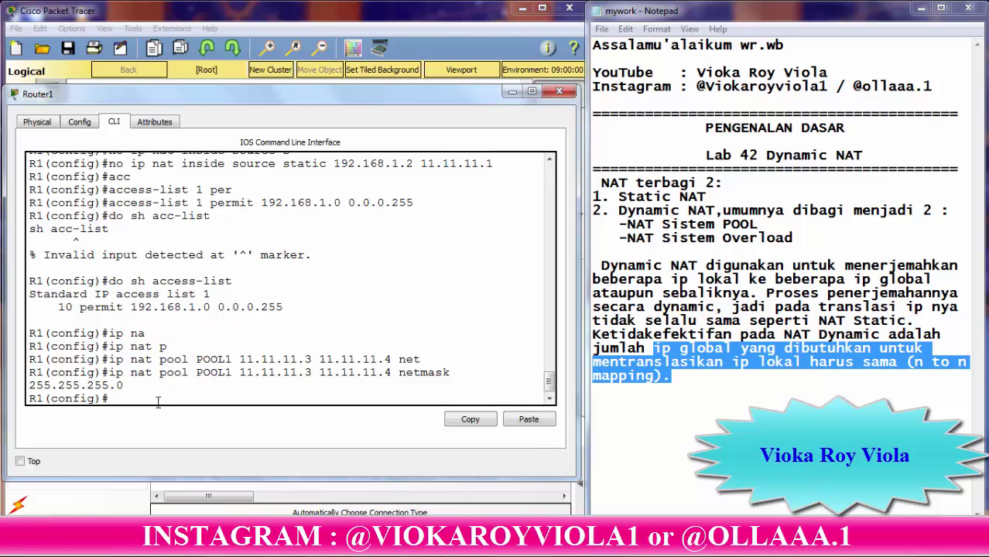
{"action": "type", "text": "ip nat in"}
{"action": "key", "text": "Tab"}
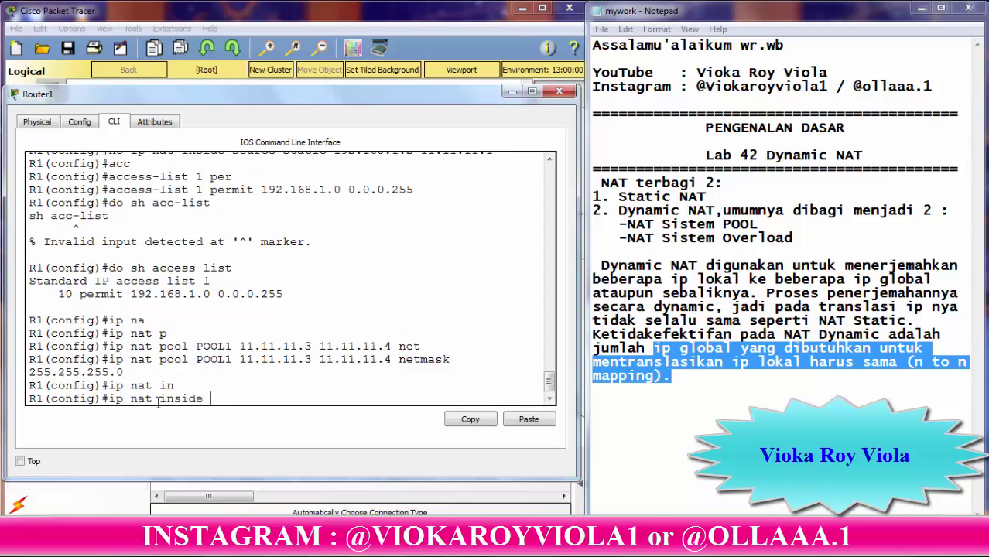
{"action": "type", "text": "sou"}
{"action": "key", "text": "Tab"}
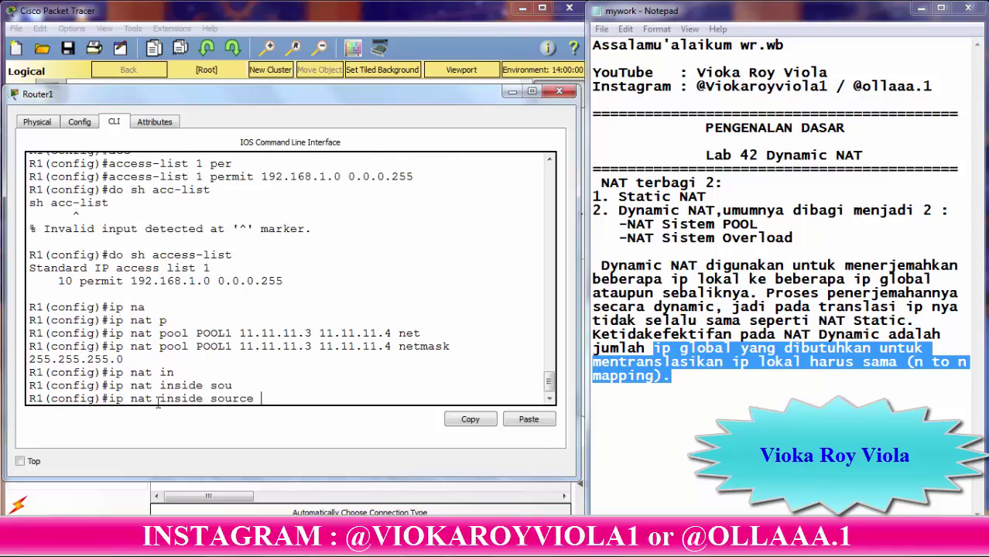
{"action": "type", "text": "li"}
{"action": "key", "text": "Tab"}
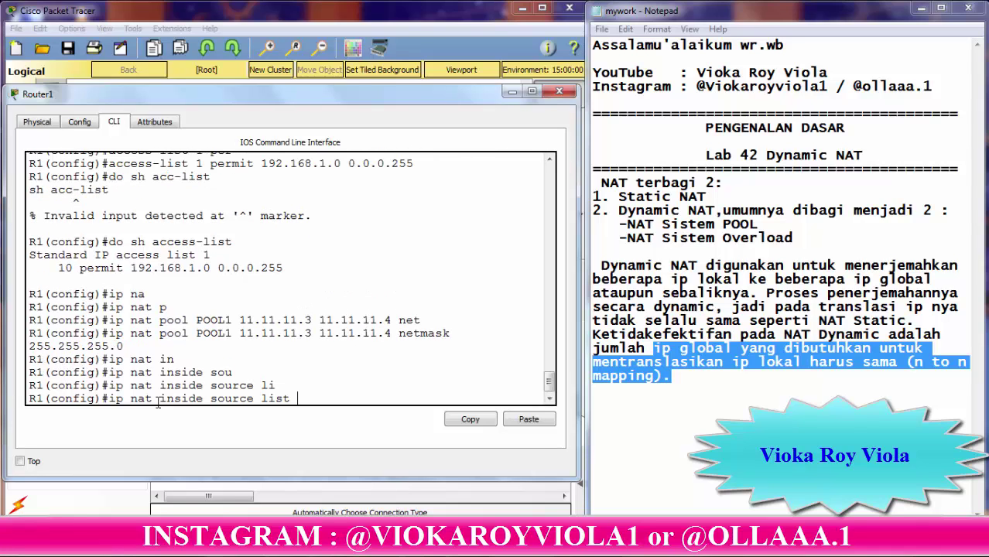
{"action": "type", "text": "1"}
{"action": "left_click_drag", "start_coordinate": [162, 164], "coordinate": [204, 164]}
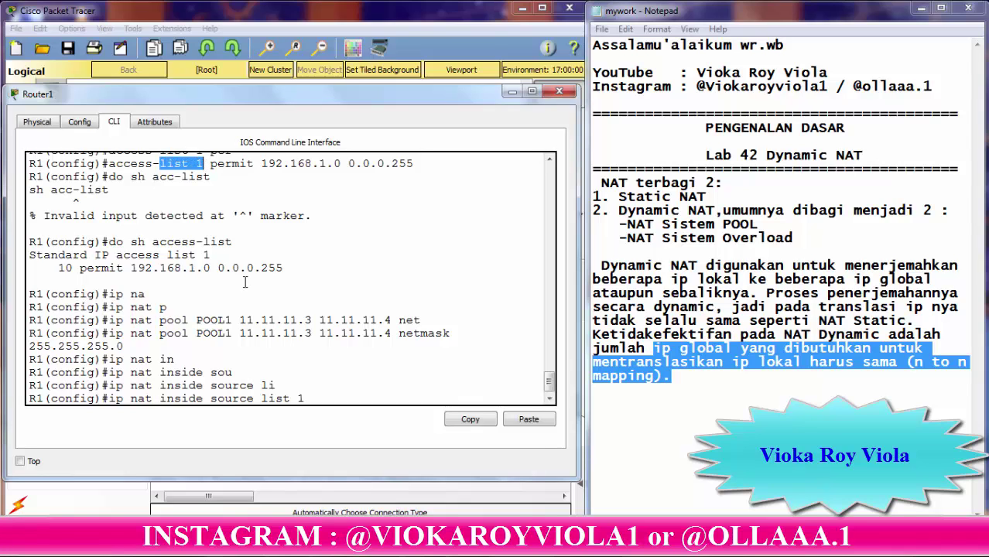
{"action": "left_click", "coordinate": [312, 398]}
{"action": "type", "text": "pool "}
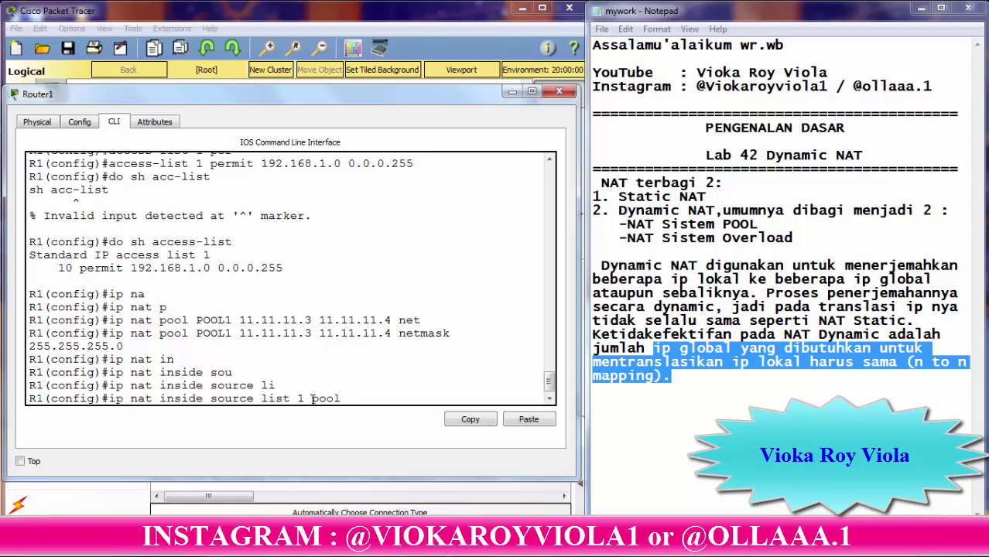
{"action": "type", "text": "POOL1"}
{"action": "key", "text": "Return"}
{"action": "key", "text": "Return"}
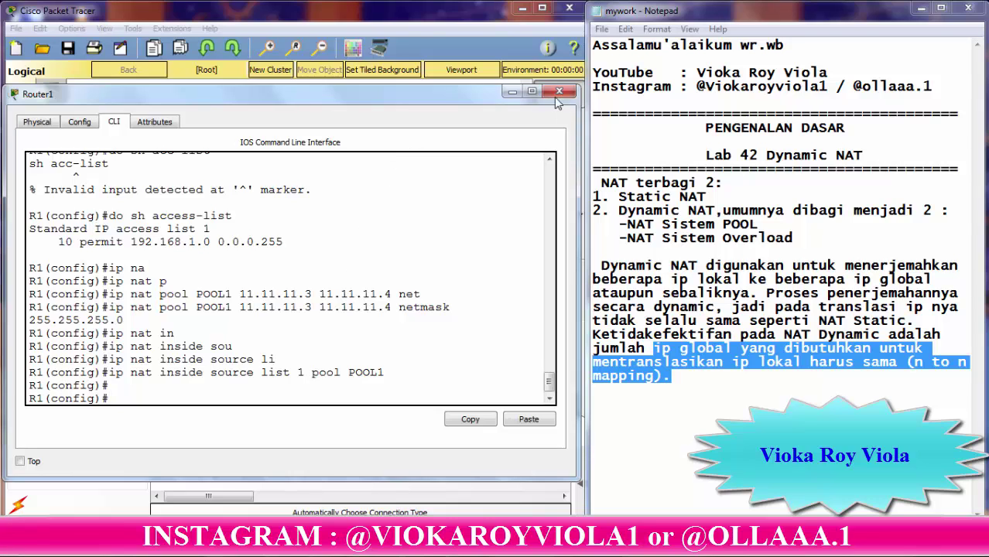
Test the connection to the server by pinging 12.12.12.2 from PC1's Command Prompt, and put the device windows away.
{"action": "left_click", "coordinate": [513, 93]}
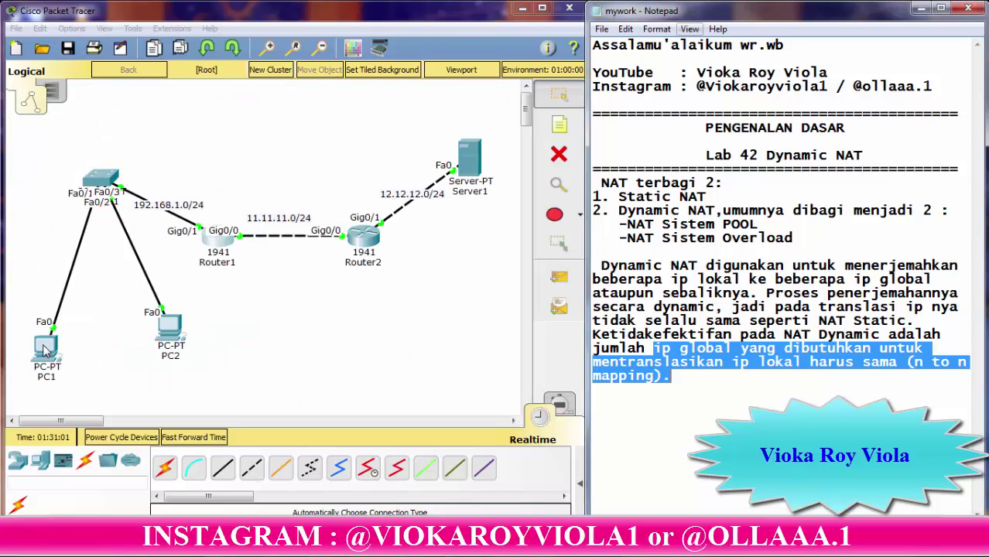
{"action": "left_click", "coordinate": [44, 345]}
{"action": "left_click", "coordinate": [376, 185]}
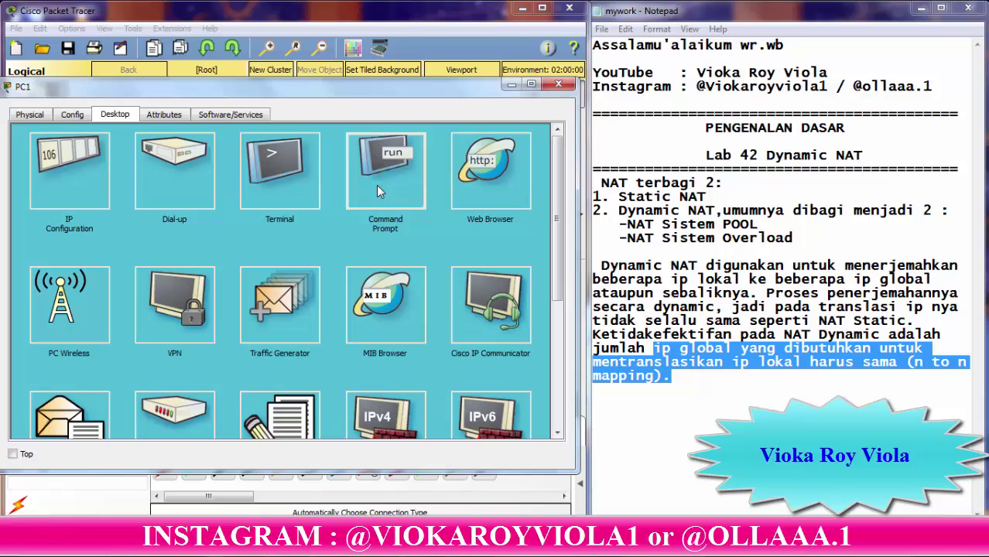
{"action": "key", "text": "Up"}
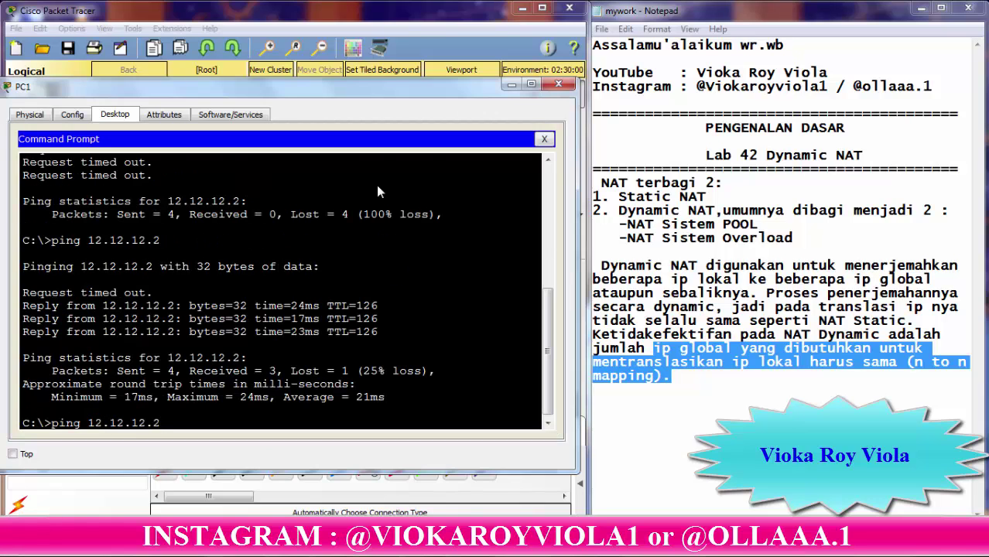
{"action": "key", "text": "Return"}
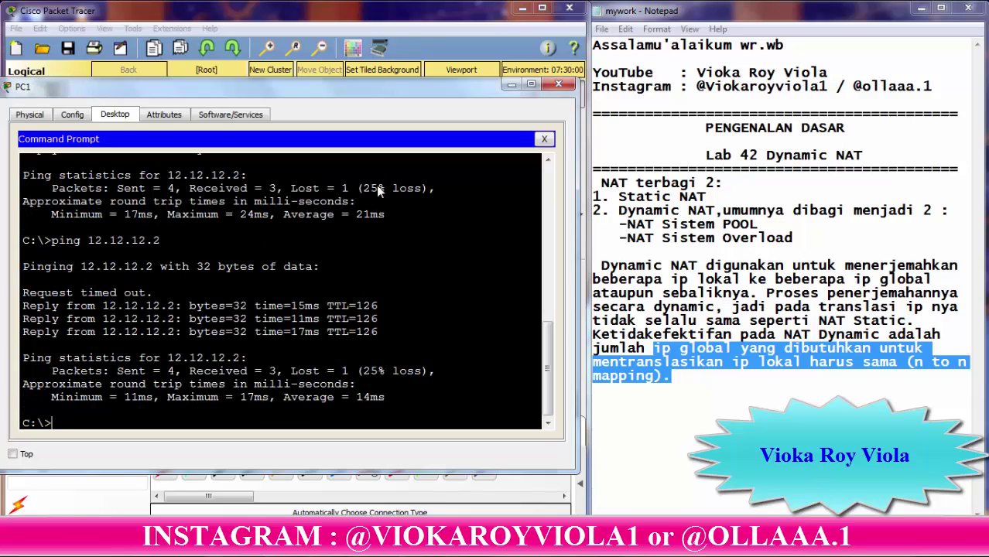
{"action": "left_click", "coordinate": [543, 140]}
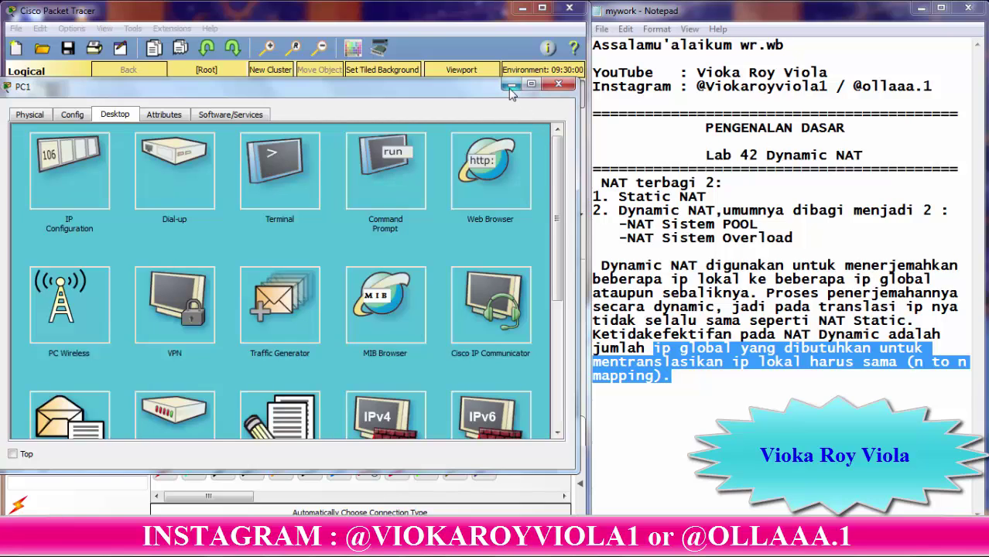
{"action": "left_click", "coordinate": [511, 87]}
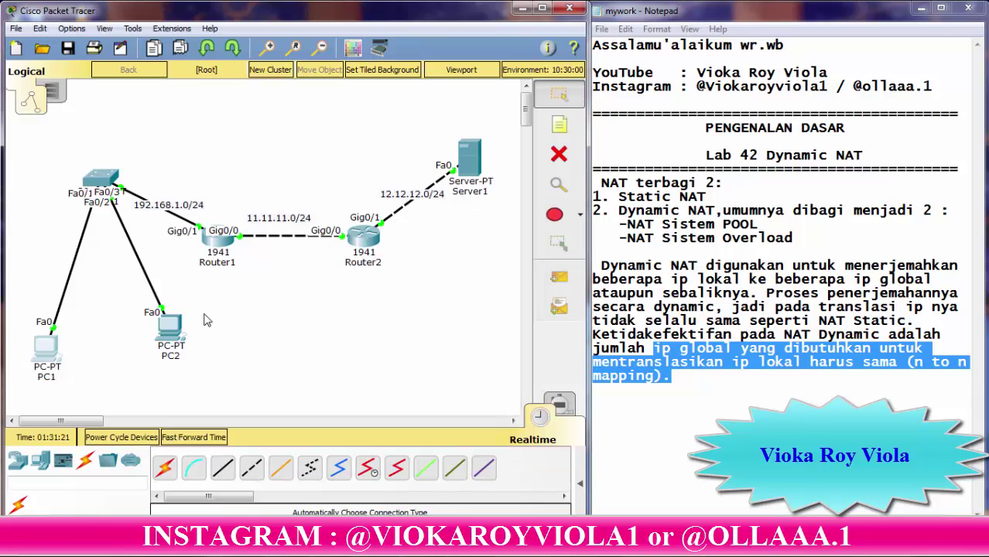
Ping 12.12.12.2 from PC2's Command Prompt, and close the prompt and minimize PC2's window once the ping finishes.
{"action": "left_click", "coordinate": [170, 326]}
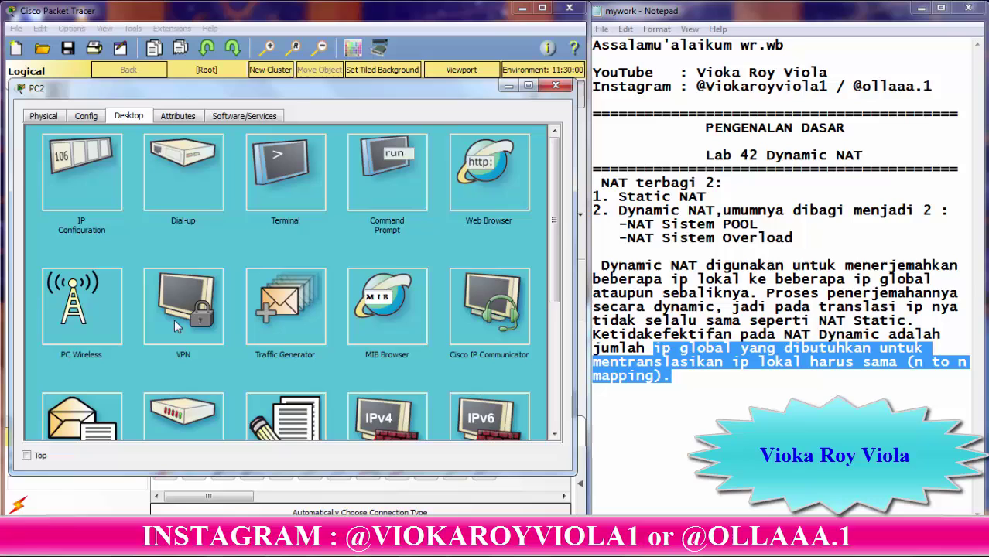
{"action": "left_click", "coordinate": [379, 178]}
{"action": "key", "text": "Up"}
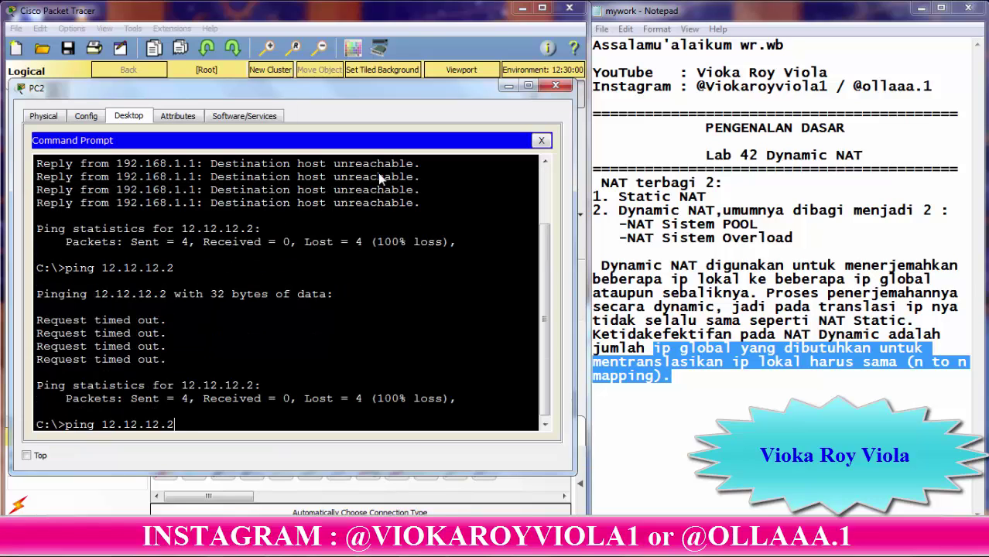
{"action": "key", "text": "Return"}
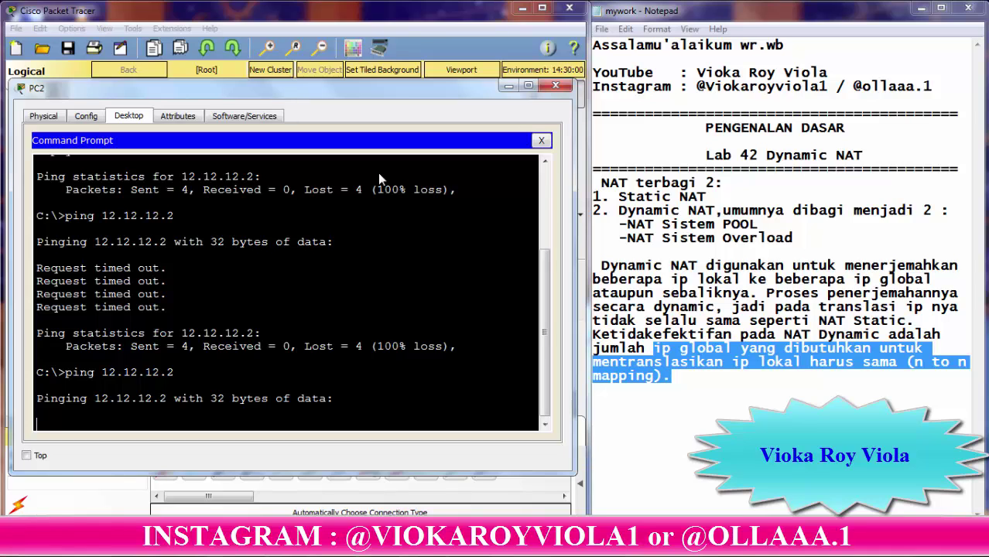
{"action": "left_click", "coordinate": [713, 384]}
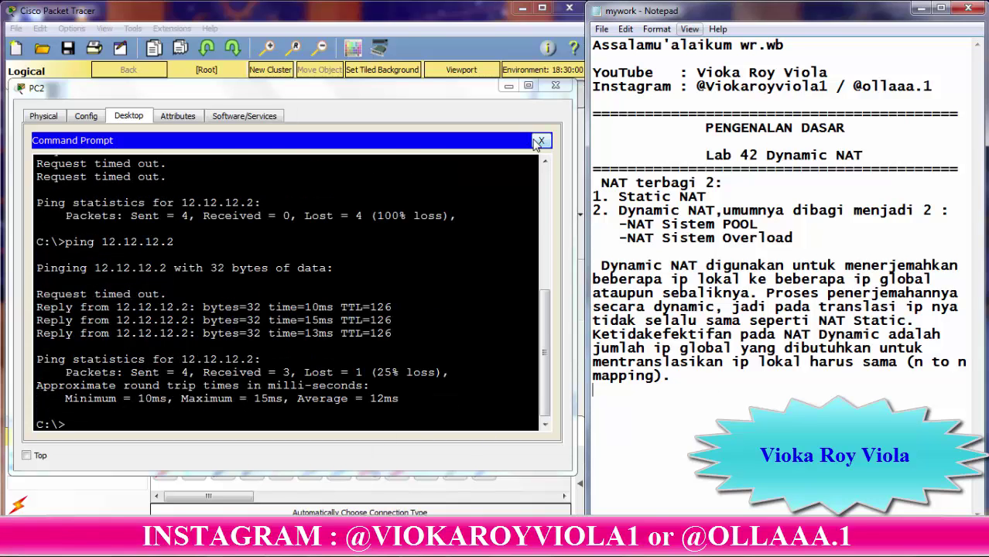
{"action": "left_click", "coordinate": [533, 140]}
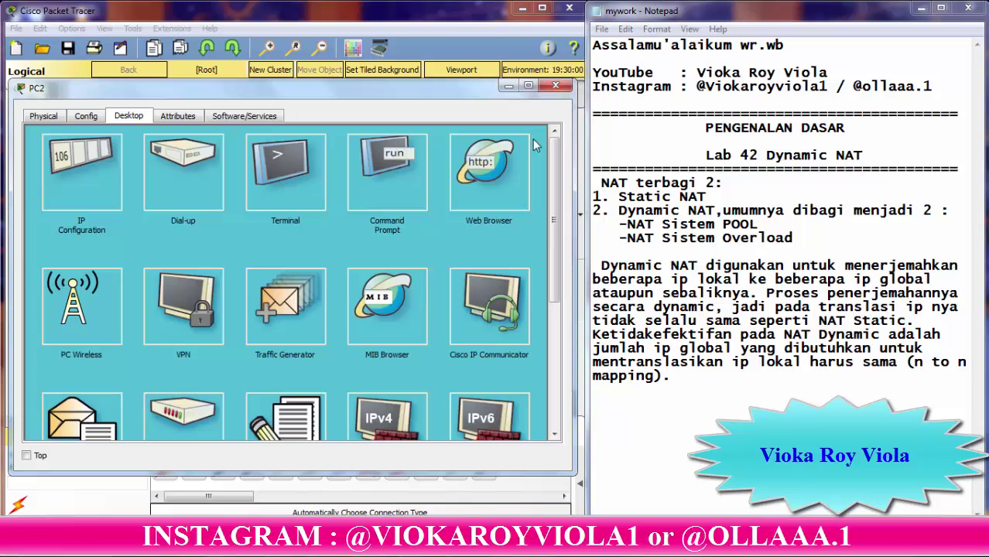
{"action": "left_click", "coordinate": [509, 86]}
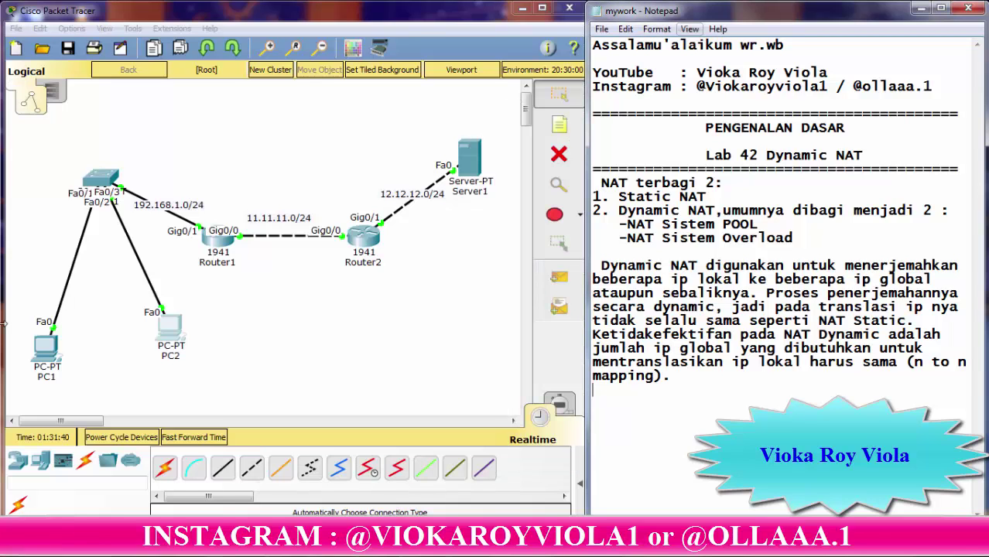